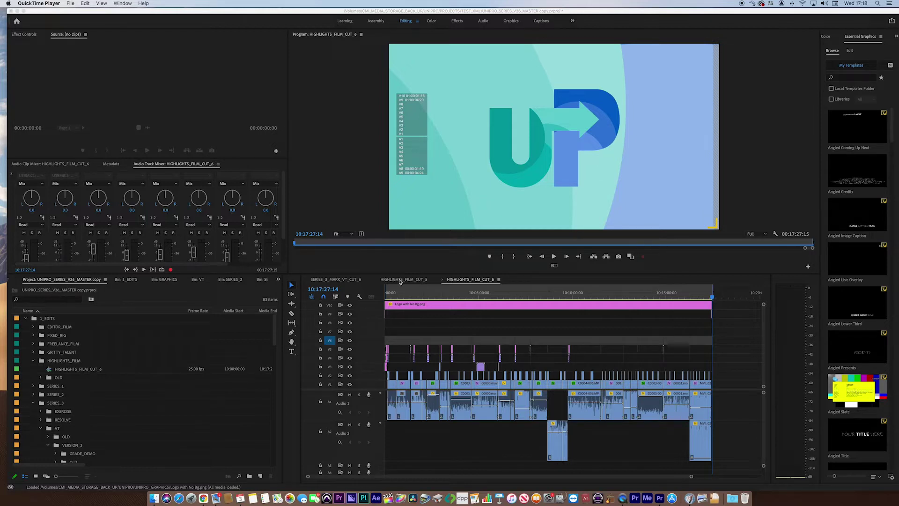
Move the playhead to the interview shot, then quit Premiere Pro 2021
{"action": "left_click", "coordinate": [454, 295]}
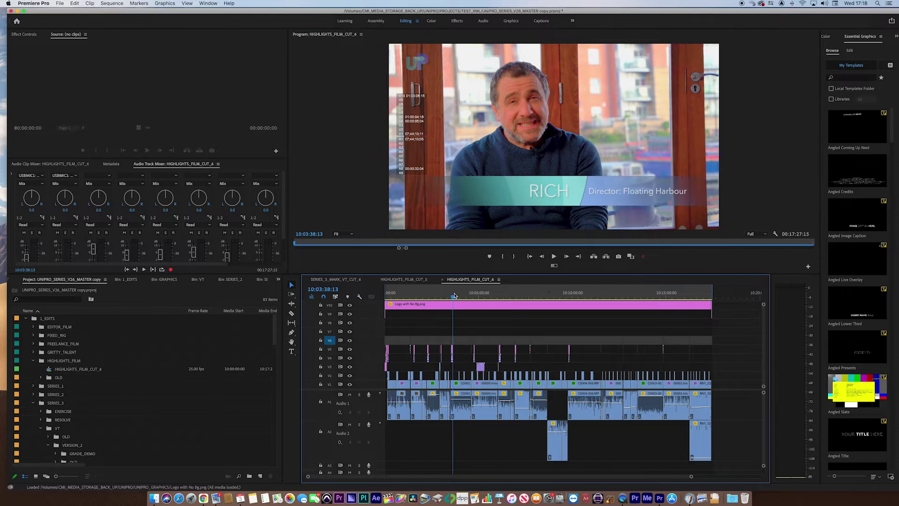
{"action": "left_click", "coordinate": [464, 295]}
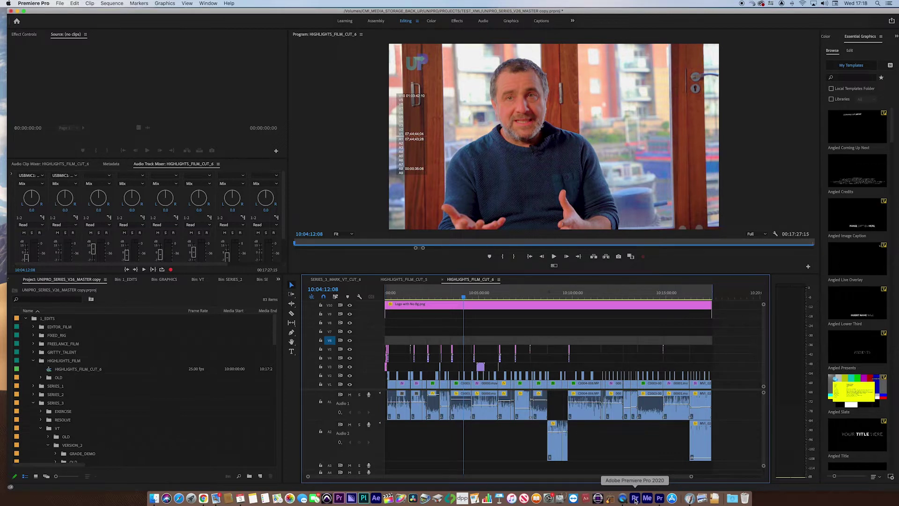
{"action": "left_click", "coordinate": [184, 105]}
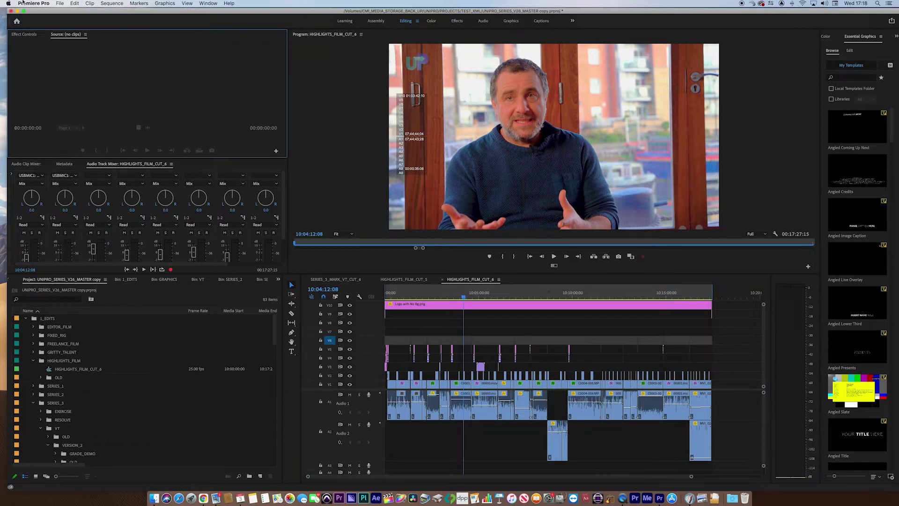
{"action": "left_click", "coordinate": [33, 3]}
{"action": "left_click", "coordinate": [61, 86]}
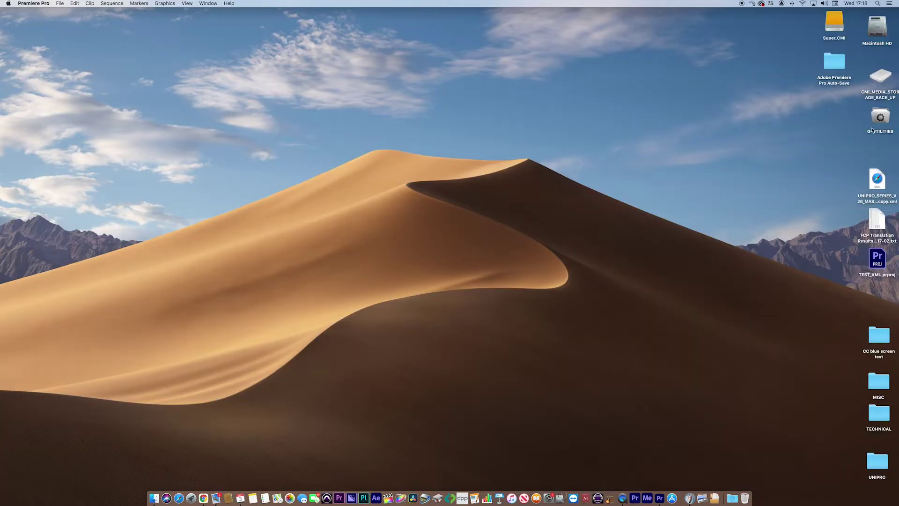
Open the CMI_MEDIA_STORAGE_BACK_UP drive window and launch Premiere Pro 2020
{"action": "double_click", "coordinate": [888, 82]}
{"action": "left_click_drag", "start_coordinate": [761, 37], "coordinate": [575, 29]}
{"action": "left_click", "coordinate": [635, 501]}
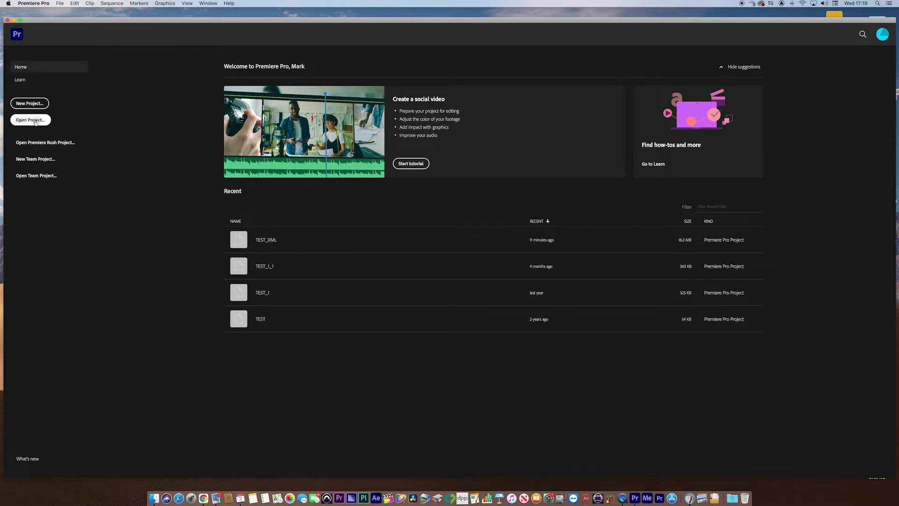
Open the UNIPRO_SERIES_V26_MASTER copy project from UNIPRO/PROJECTS/TEST_XML
{"action": "left_click", "coordinate": [36, 123]}
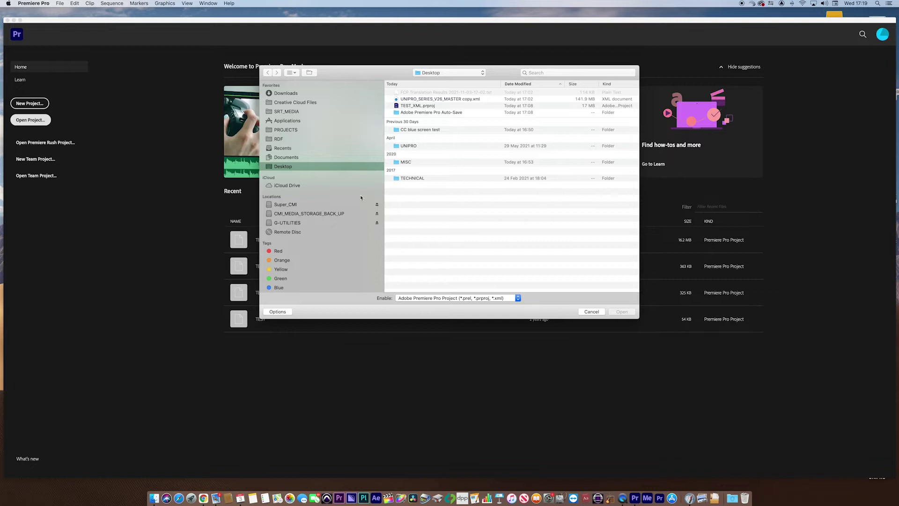
{"action": "left_click", "coordinate": [328, 214]}
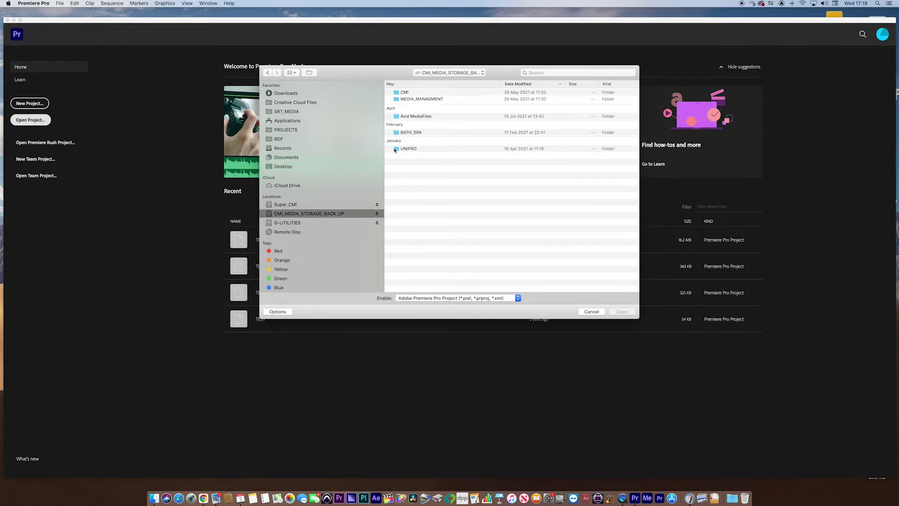
{"action": "double_click", "coordinate": [395, 148]}
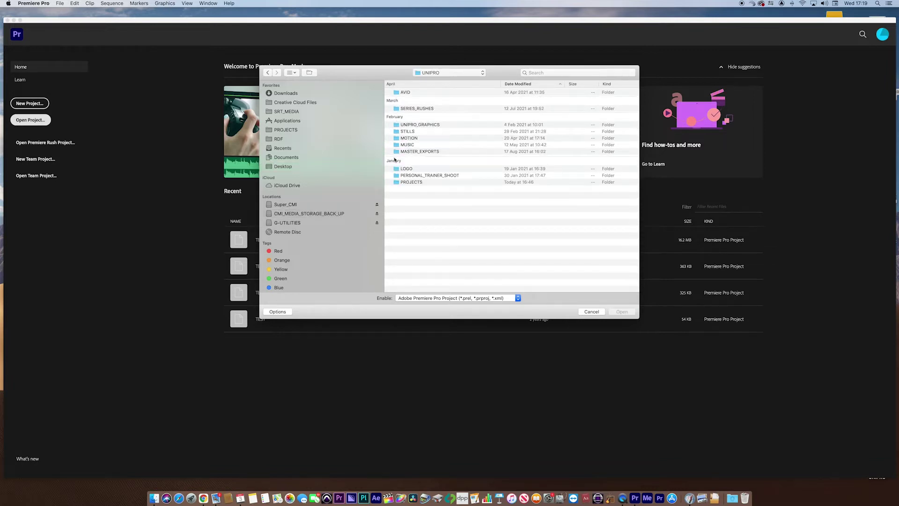
{"action": "double_click", "coordinate": [397, 182]}
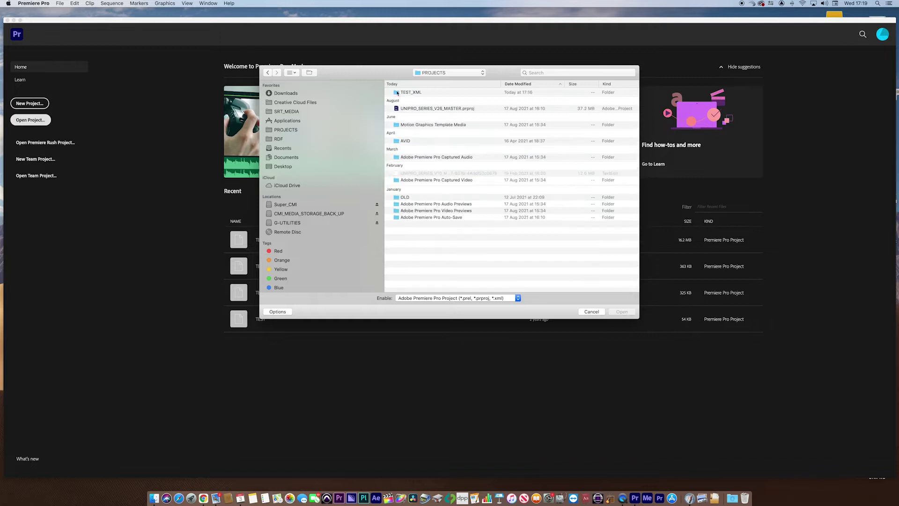
{"action": "double_click", "coordinate": [397, 92]}
{"action": "left_click", "coordinate": [402, 94]}
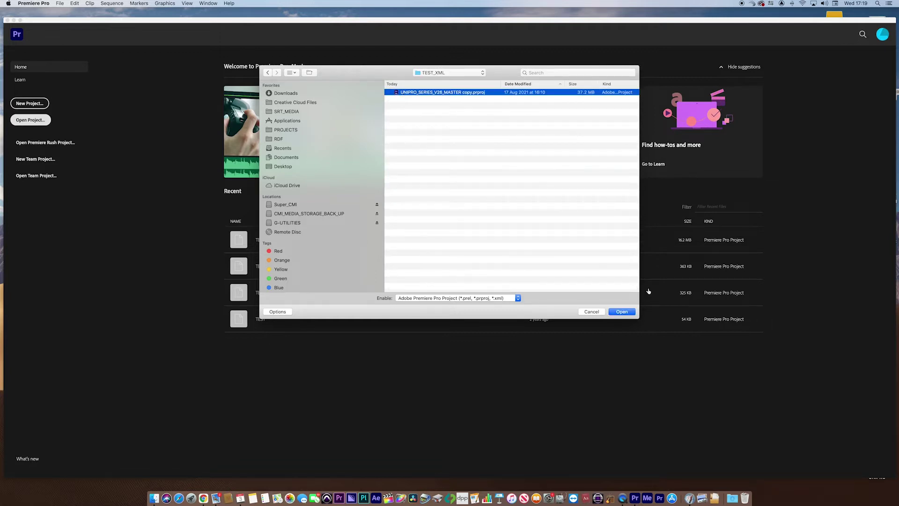
{"action": "left_click", "coordinate": [629, 312]}
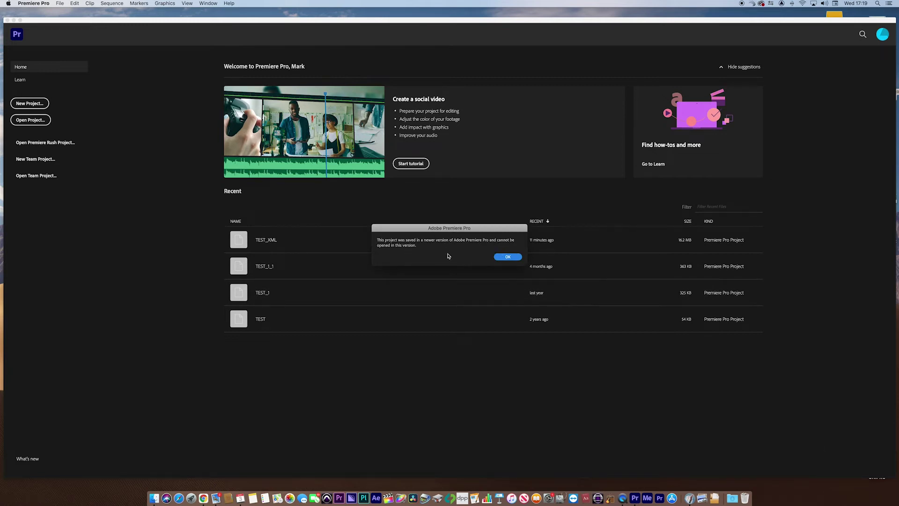
Dismiss the newer-version error and go to quit Premiere Pro 2020
{"action": "left_click", "coordinate": [508, 259]}
{"action": "left_click", "coordinate": [33, 4]}
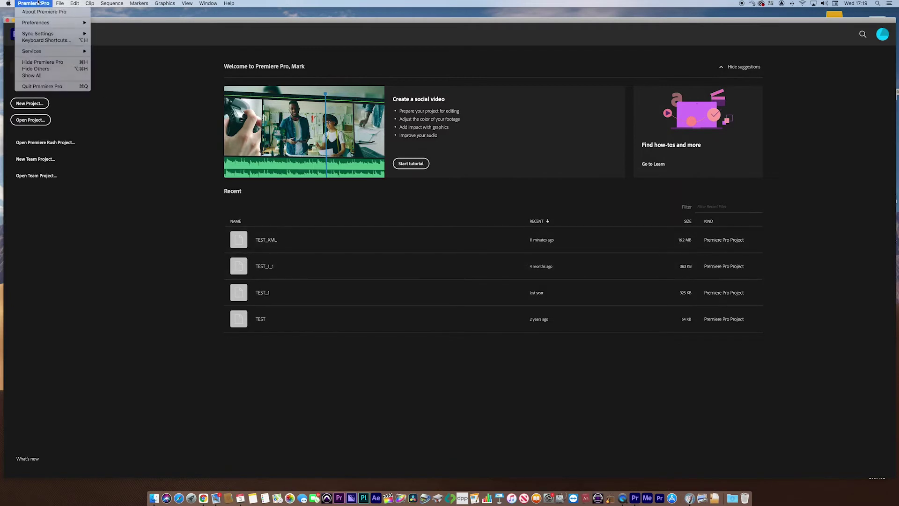
Quit Premiere Pro 2020 and move the Finder window to the right
{"action": "left_click", "coordinate": [55, 87]}
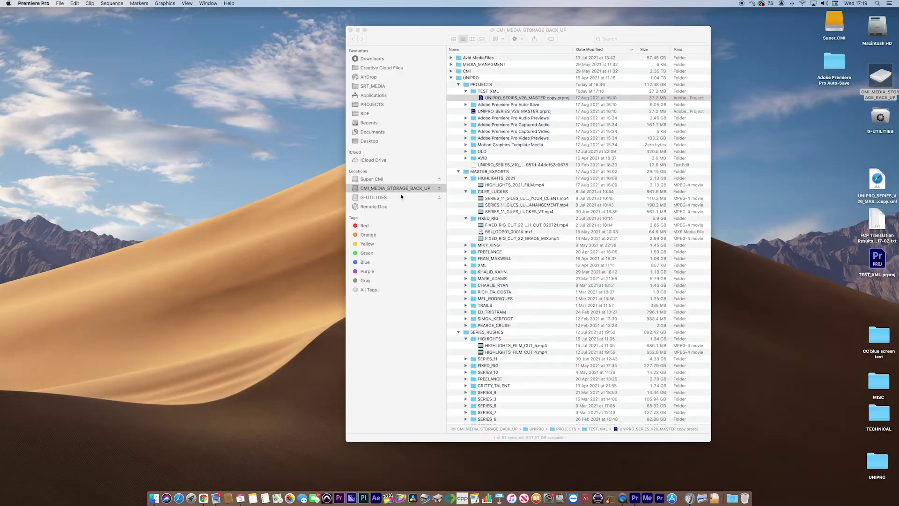
{"action": "left_click_drag", "start_coordinate": [488, 47], "coordinate": [623, 47]}
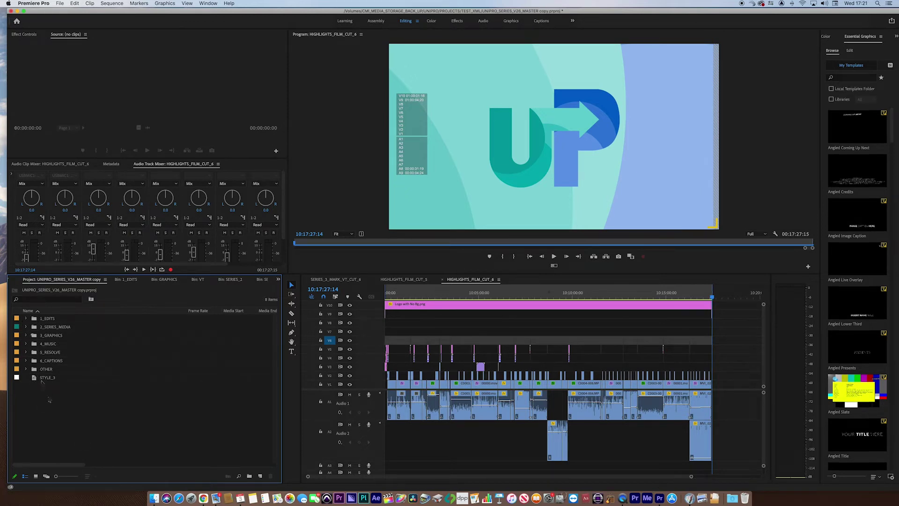
Review the 1_EDITS and 2_SERIES_MEDIA bins by expanding and collapsing them
{"action": "left_click", "coordinate": [27, 318]}
{"action": "left_click", "coordinate": [26, 319]}
{"action": "left_click", "coordinate": [26, 327]}
{"action": "left_click", "coordinate": [26, 327]}
Select every bin and export the project as Final Cut Pro XML
{"action": "key", "text": "super+a"}
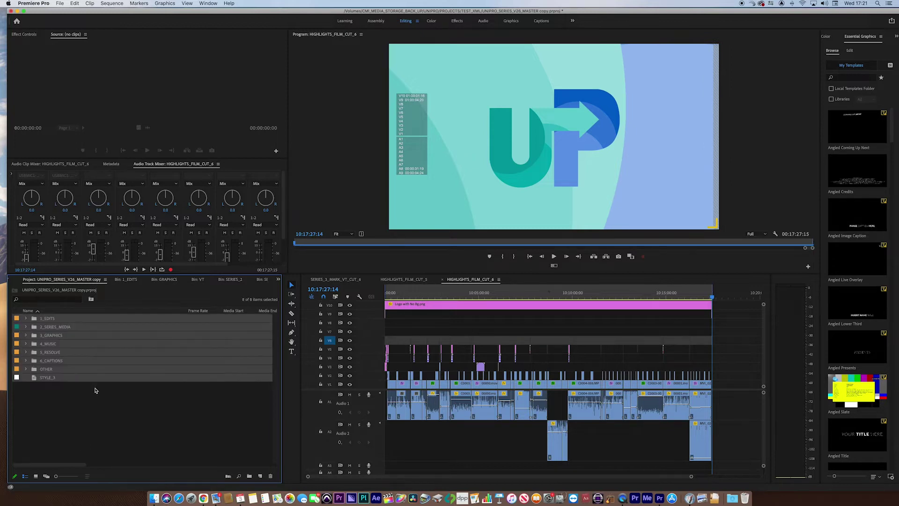
{"action": "left_click", "coordinate": [60, 4]}
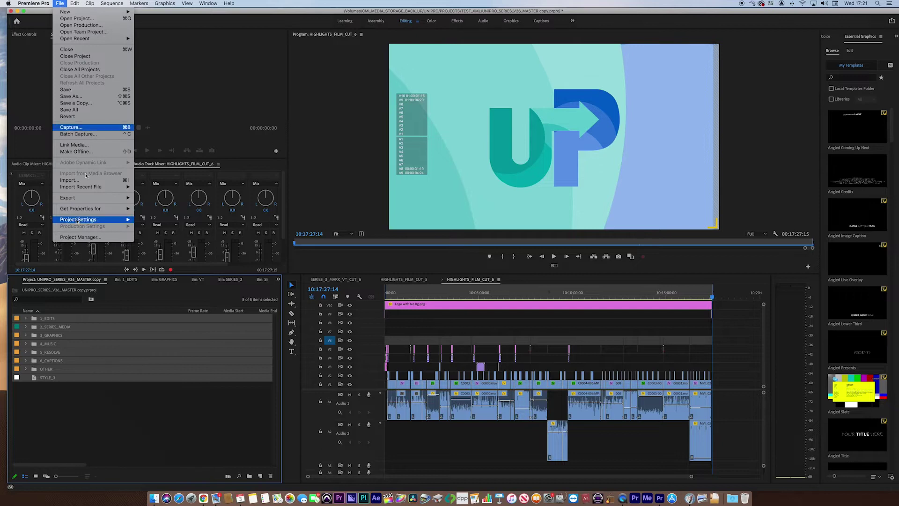
{"action": "mouse_move", "coordinate": [93, 198]}
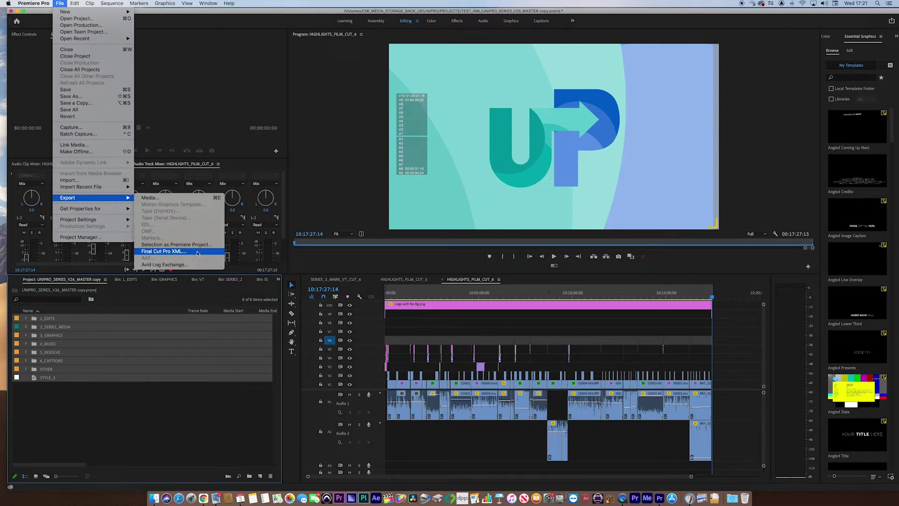
{"action": "left_click", "coordinate": [198, 253]}
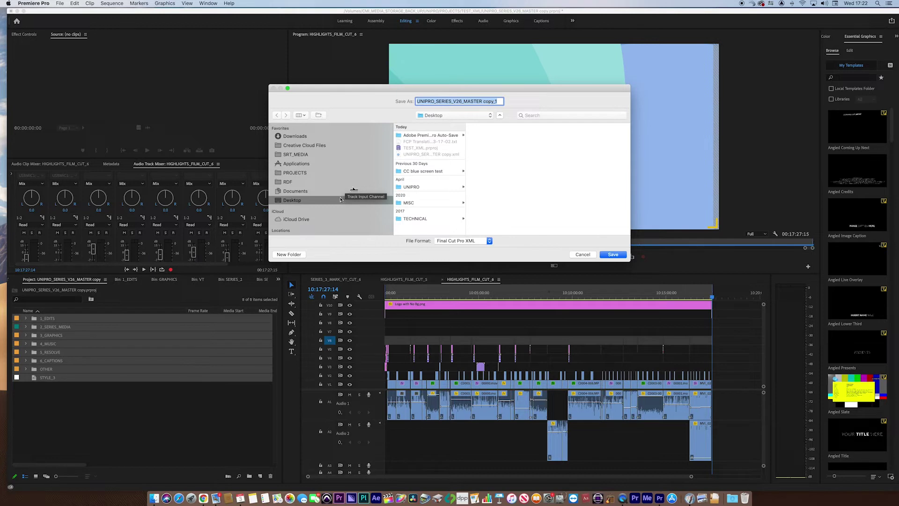
Save the XML to the Desktop as UNIPRO_SERIES_V26_MASTER copy_V2
{"action": "left_click", "coordinate": [498, 102]}
{"action": "type", "text": "_V2"}
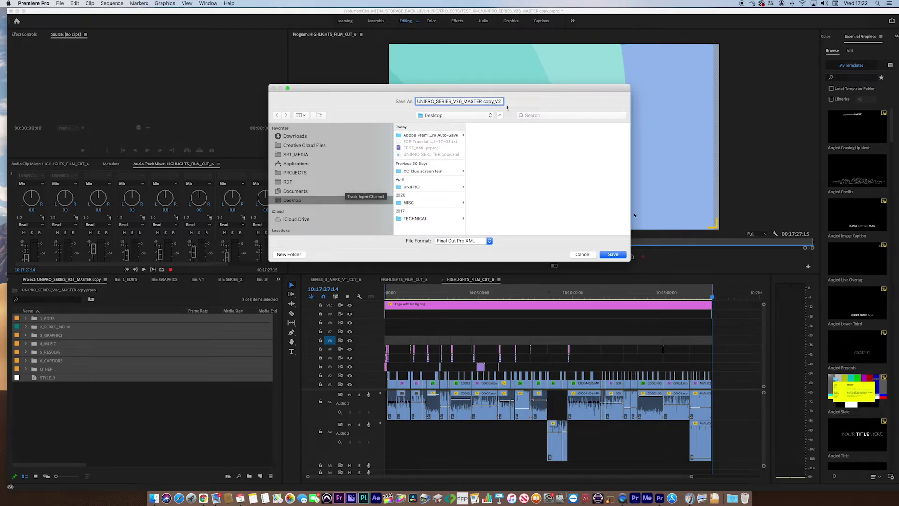
{"action": "left_click", "coordinate": [613, 254]}
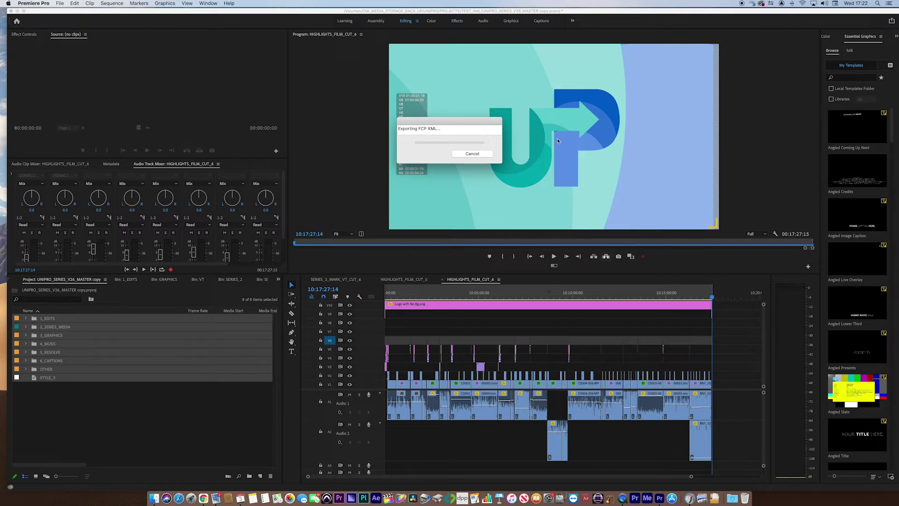
Dismiss the FCP translation report and save the project
{"action": "left_click_drag", "start_coordinate": [458, 124], "coordinate": [435, 150]}
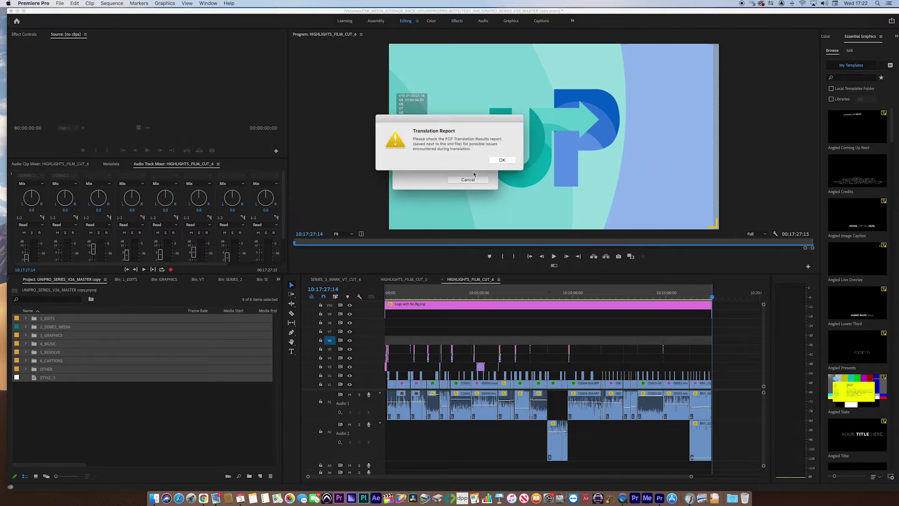
{"action": "left_click", "coordinate": [504, 161]}
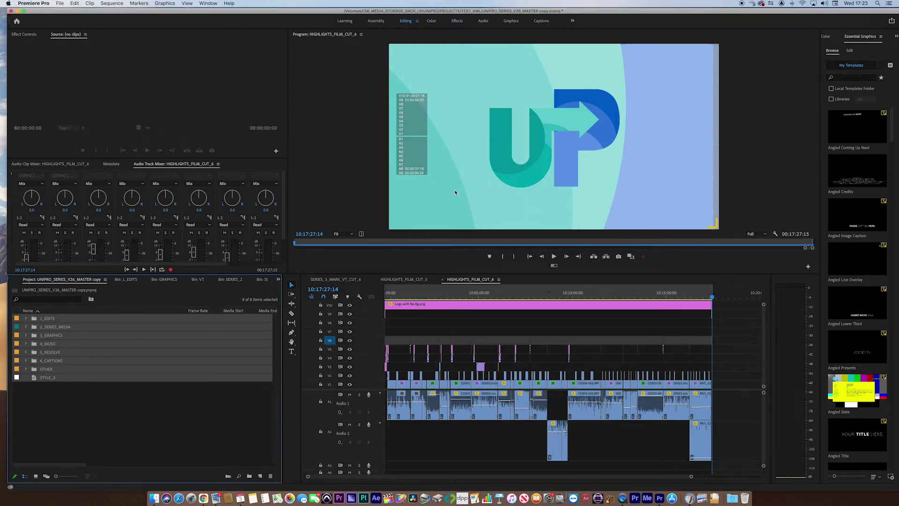
{"action": "key", "text": "super+s"}
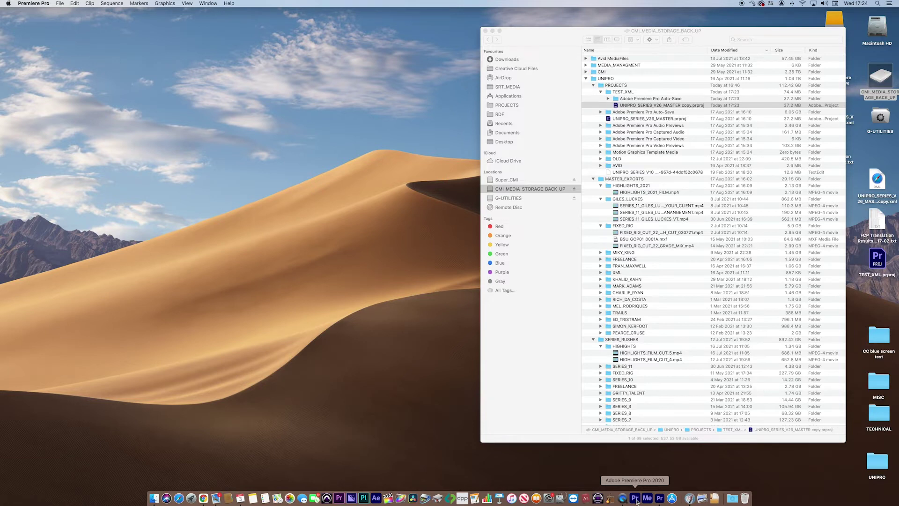
Launch Adobe Premiere Pro 2020 from the Dock
{"action": "left_click", "coordinate": [636, 498]}
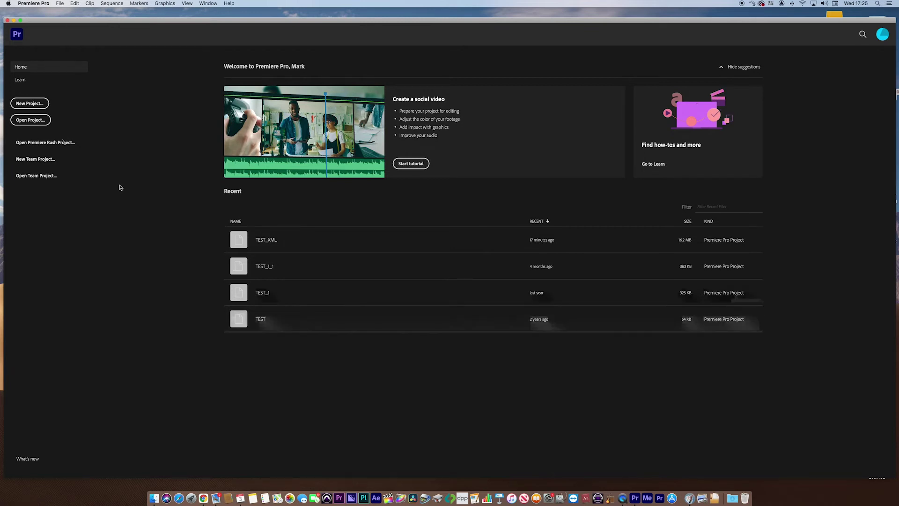
Create a new project named TEST_XML_V2 on the Desktop
{"action": "left_click", "coordinate": [29, 103]}
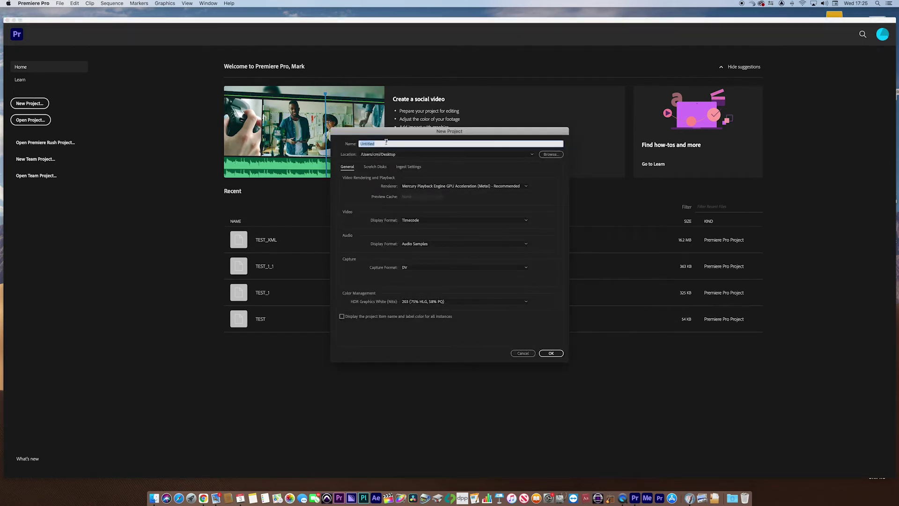
{"action": "type", "text": "TEST_XML_V2"}
{"action": "left_click", "coordinate": [555, 354]}
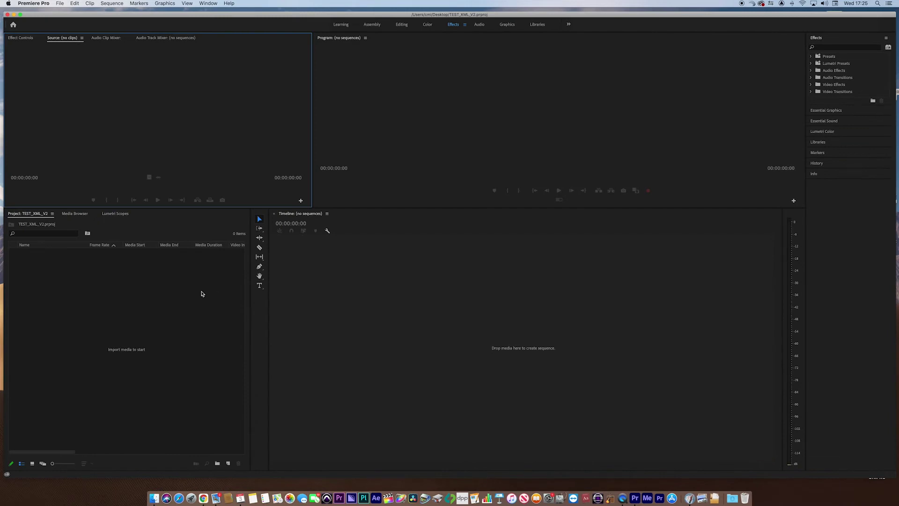
Import UNIPRO_SERIES_V26_MASTER copy_V2.xml into the empty Project panel
{"action": "left_click", "coordinate": [396, 150]}
{"action": "left_click", "coordinate": [347, 281]}
{"action": "left_click", "coordinate": [211, 291]}
{"action": "left_click", "coordinate": [244, 161]}
{"action": "left_click", "coordinate": [406, 138]}
{"action": "left_click", "coordinate": [213, 68]}
{"action": "left_click", "coordinate": [177, 300]}
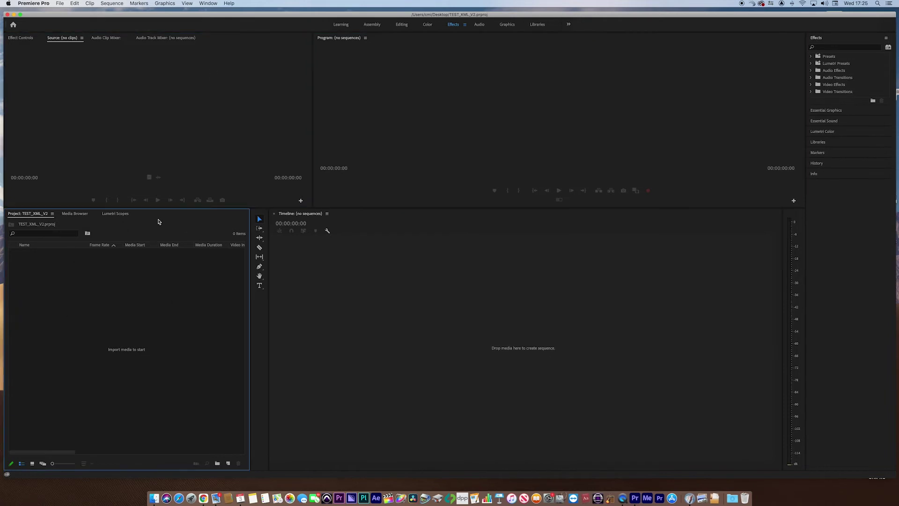
{"action": "right_click", "coordinate": [76, 293]}
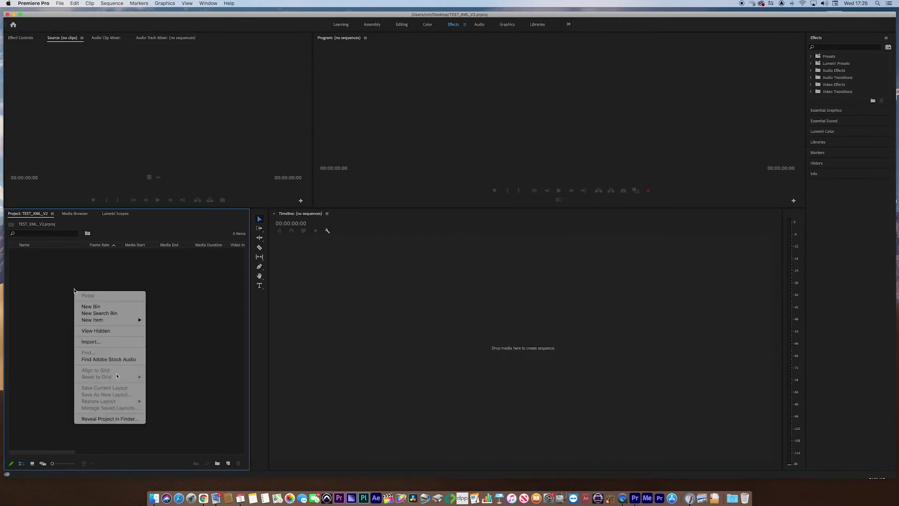
{"action": "left_click", "coordinate": [109, 344]}
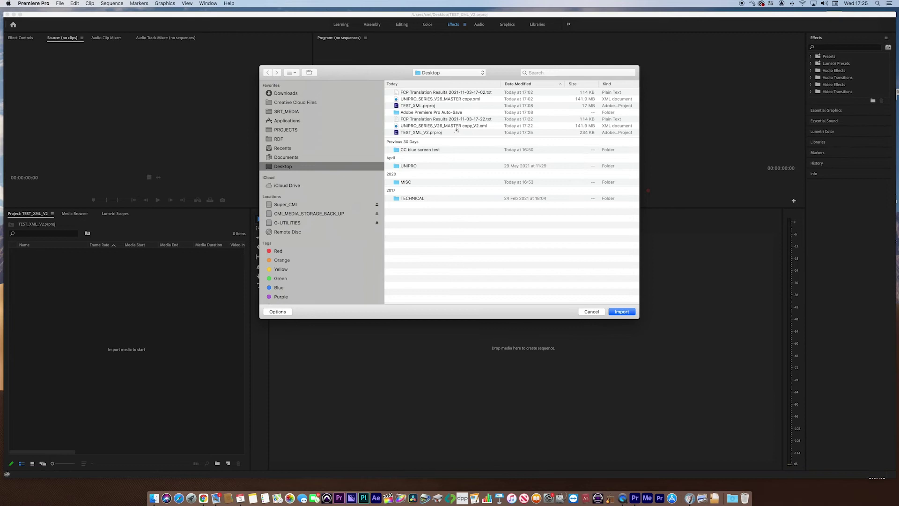
{"action": "left_click", "coordinate": [433, 126]}
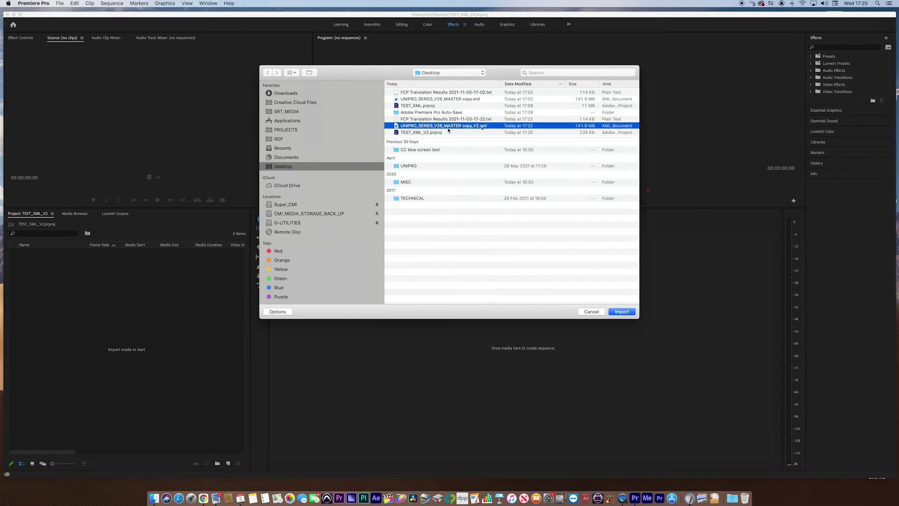
{"action": "left_click", "coordinate": [612, 311]}
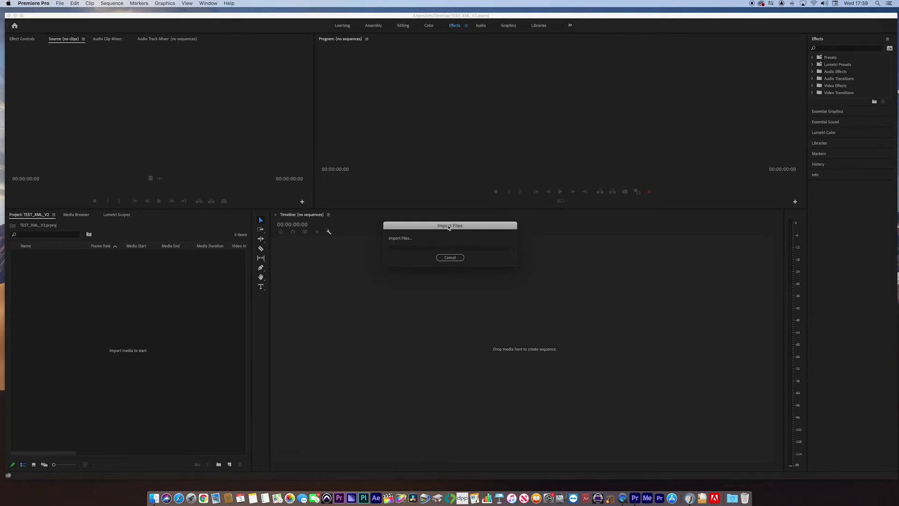
Leave all 32 missing clips offline in the Link Media dialog and deselect the imported bins
{"action": "left_click_drag", "start_coordinate": [449, 227], "coordinate": [447, 227]}
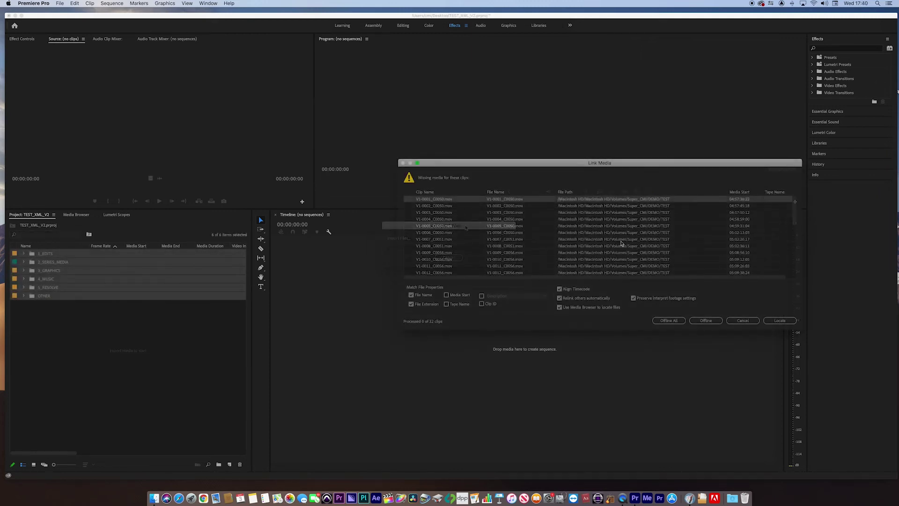
{"action": "left_click_drag", "start_coordinate": [593, 164], "coordinate": [565, 147]}
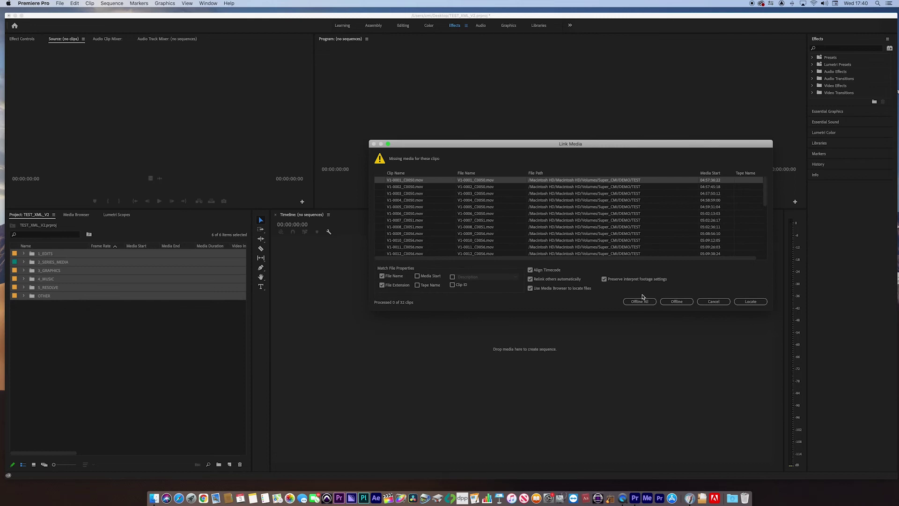
{"action": "scroll", "coordinate": [548, 204], "scroll_direction": "down", "scroll_amount": 7}
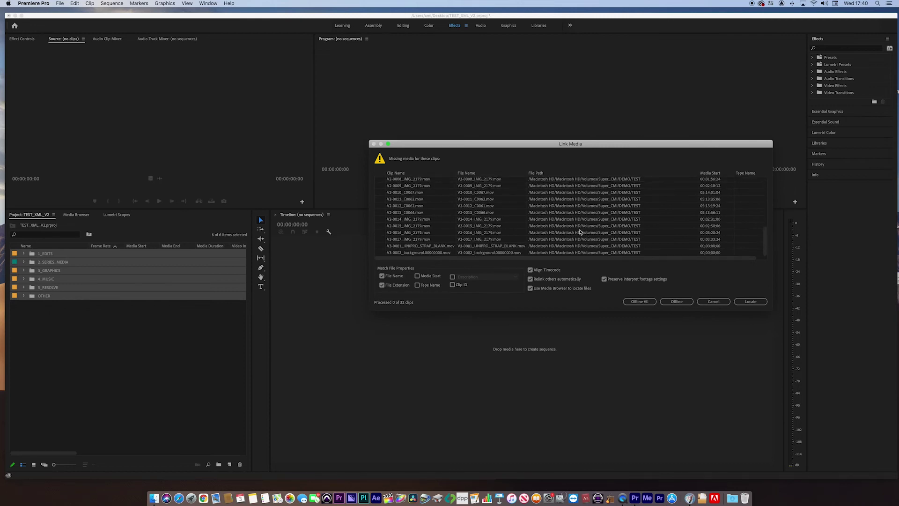
{"action": "left_click", "coordinate": [641, 303]}
{"action": "left_click", "coordinate": [120, 341]}
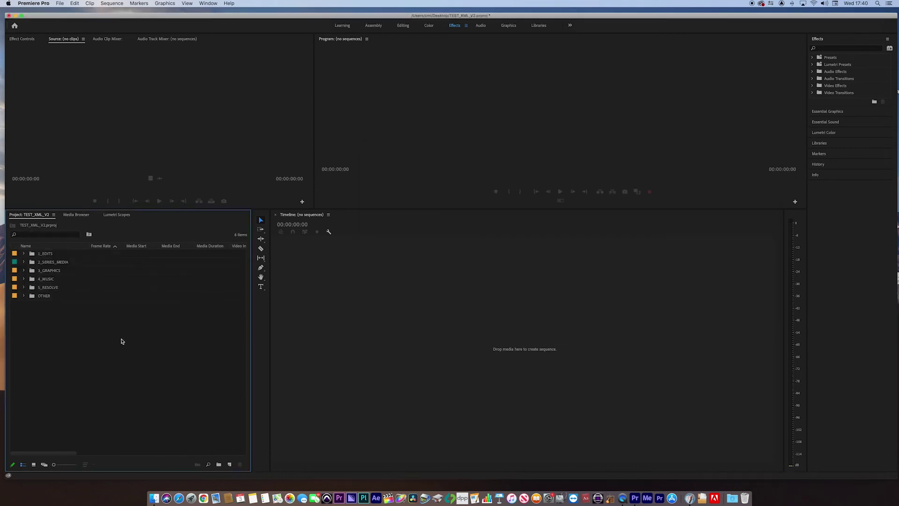
{"action": "left_click", "coordinate": [24, 253]}
{"action": "left_click", "coordinate": [23, 254]}
{"action": "left_click", "coordinate": [24, 253]}
{"action": "left_click", "coordinate": [24, 254]}
{"action": "left_click", "coordinate": [24, 254]}
{"action": "left_click", "coordinate": [31, 389]}
{"action": "left_click", "coordinate": [39, 405]}
{"action": "left_click", "coordinate": [56, 422]}
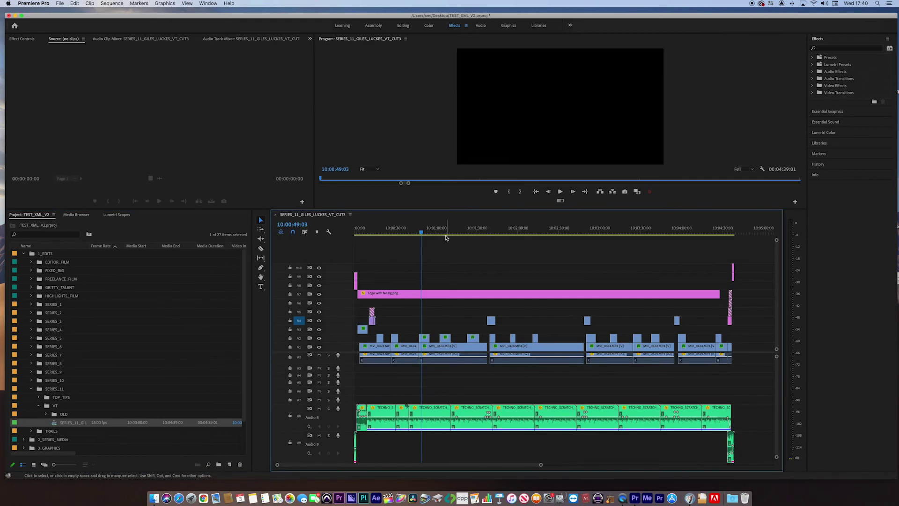
{"action": "left_click", "coordinate": [435, 233]}
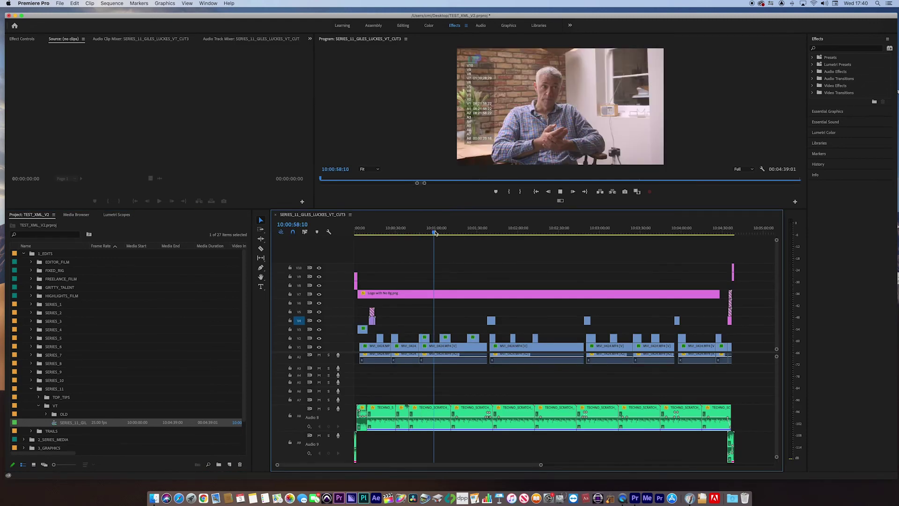
Stop playback, save the project, zoom the timeline in around 10:00:12:17, and select the V5 name-strap clip
{"action": "key", "text": "space"}
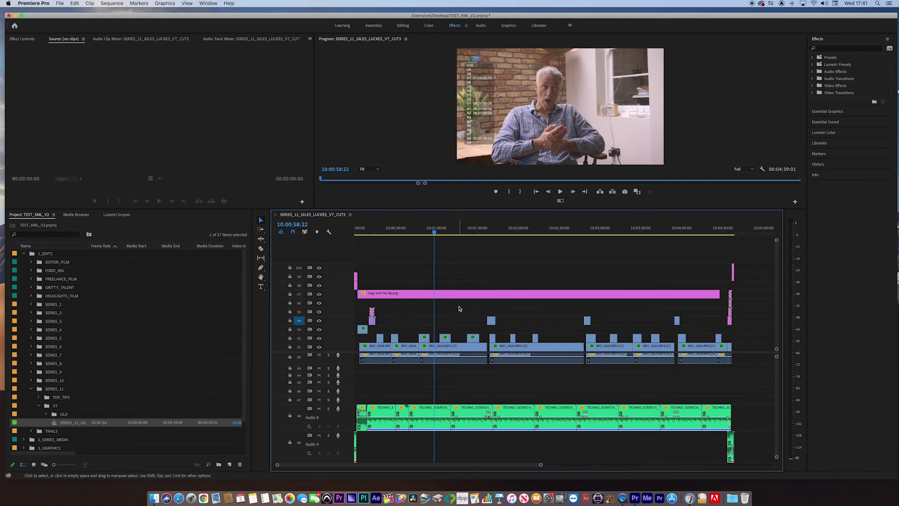
{"action": "key", "text": "super+s"}
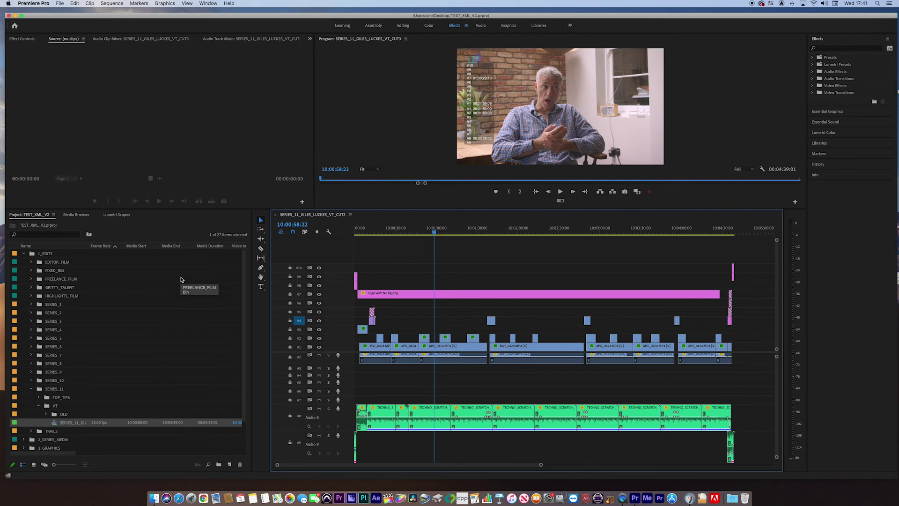
{"action": "left_click", "coordinate": [372, 233]}
{"action": "key", "text": "equal"}
{"action": "key", "text": "equal"}
{"action": "key", "text": "equal"}
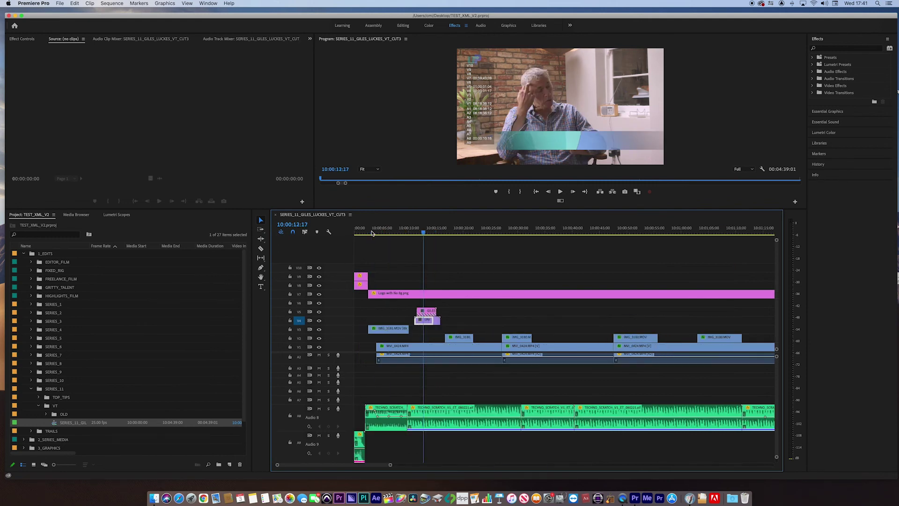
{"action": "left_click", "coordinate": [499, 314]}
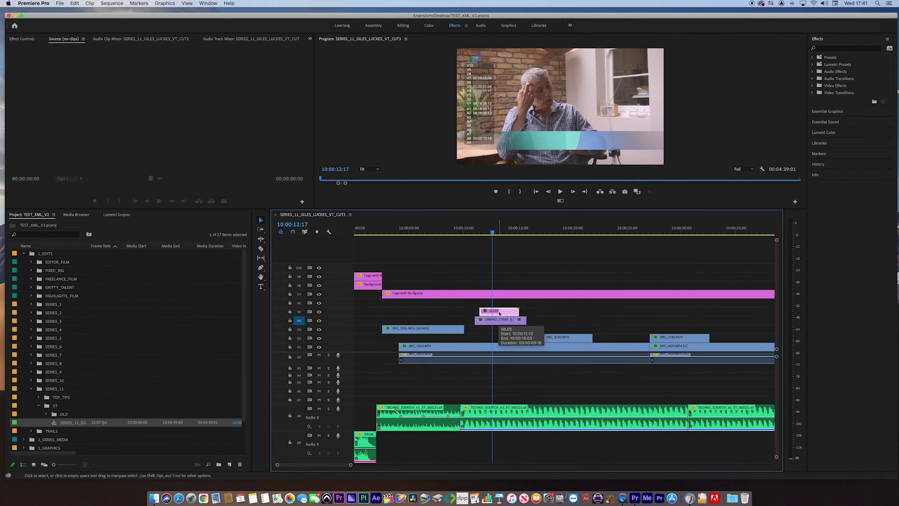